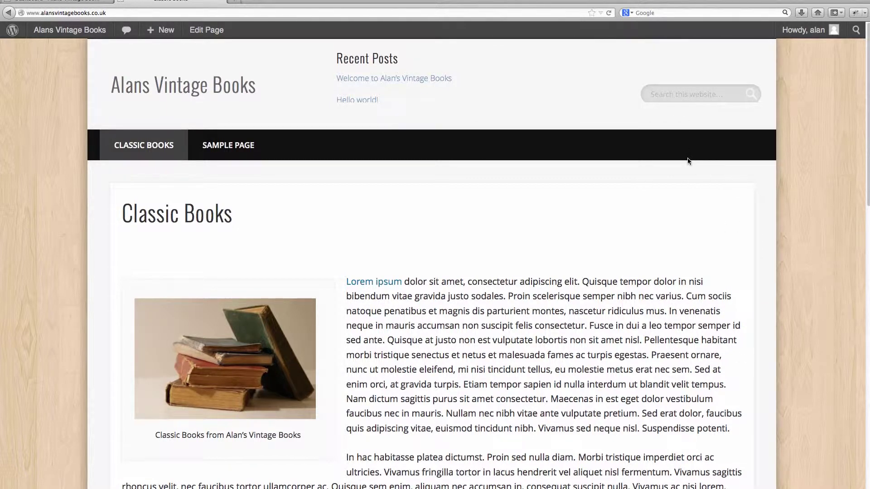
- Open the widget management page in the WordPress admin of Alans Vintage Books
left_click(59, 1)
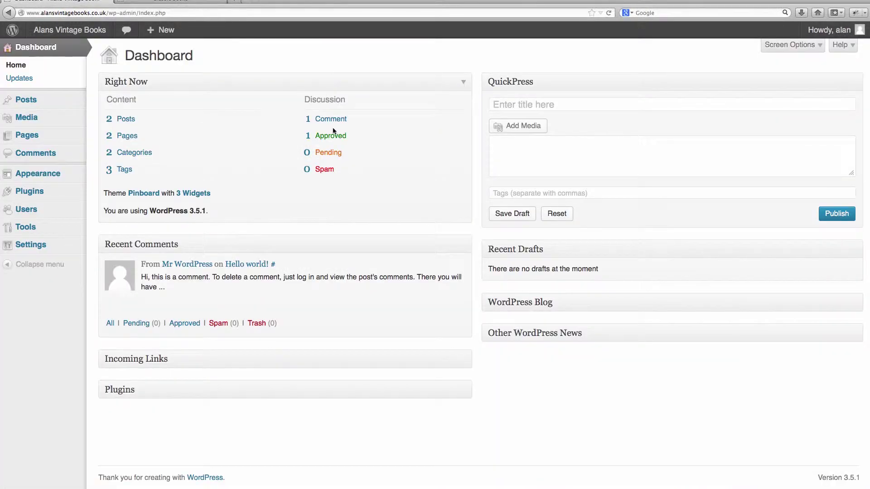
mouse_move(58, 177)
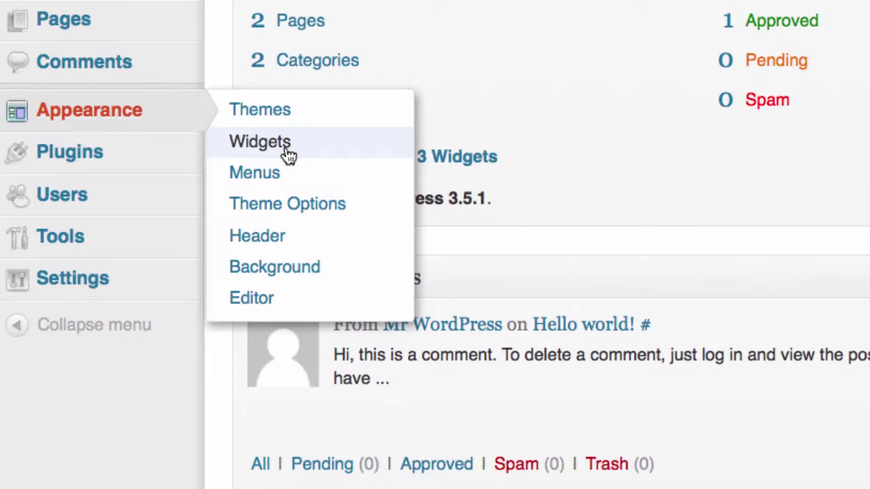
left_click(288, 150)
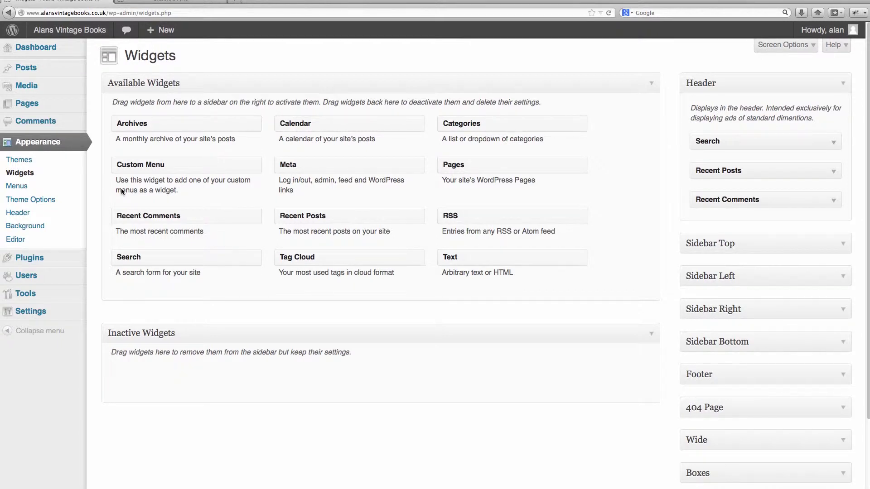
scroll(778, 191, "down", 1)
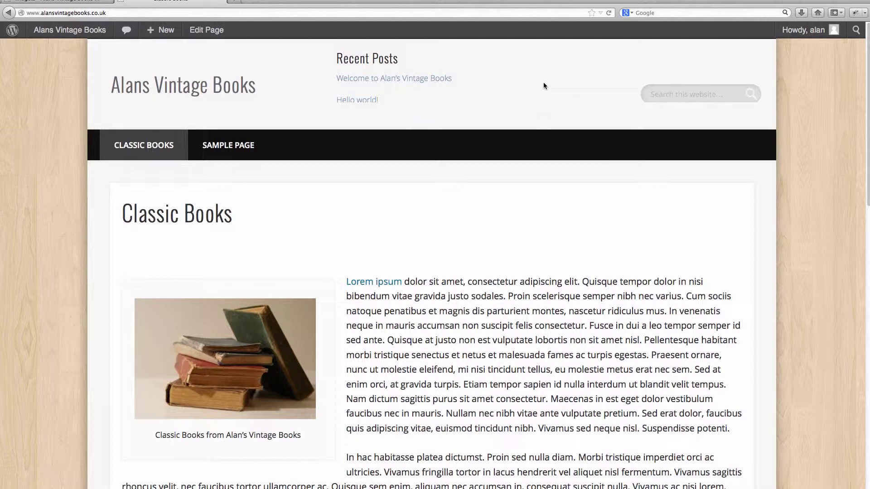
- Delete the Recent Comments and Search widgets from the Header area and reload the live site to check
scroll(543, 83, "down", 3)
scroll(543, 82, "up", 3)
left_click(57, 1)
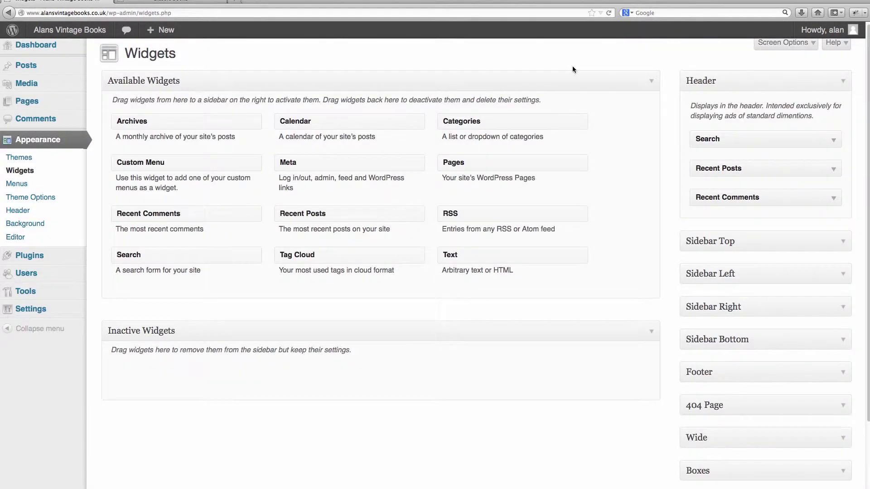
left_click(833, 200)
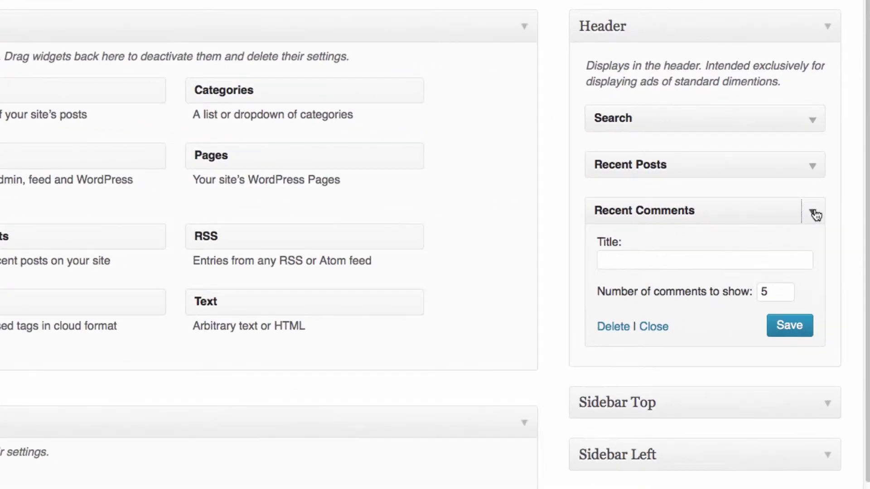
left_click(613, 326)
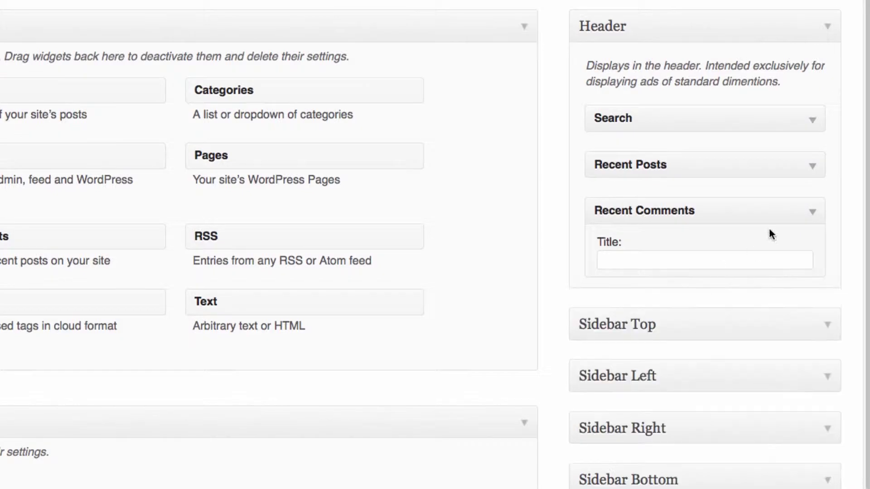
left_click(812, 119)
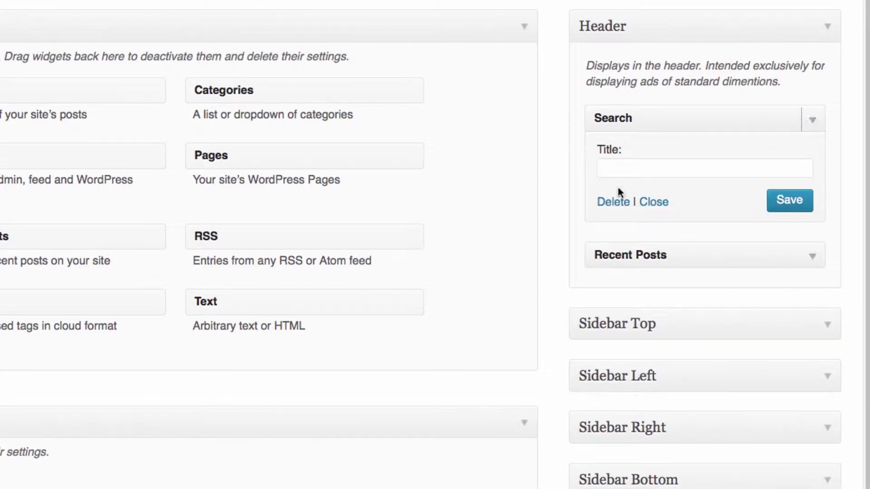
left_click(617, 204)
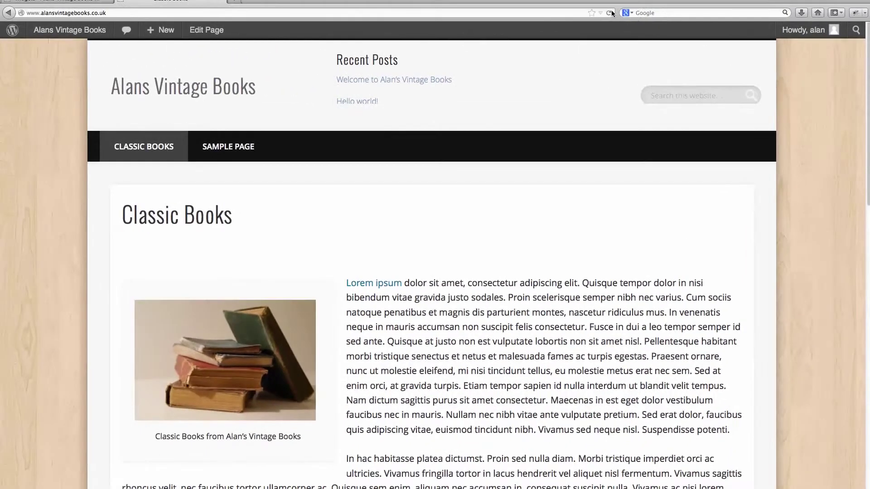
left_click(610, 13)
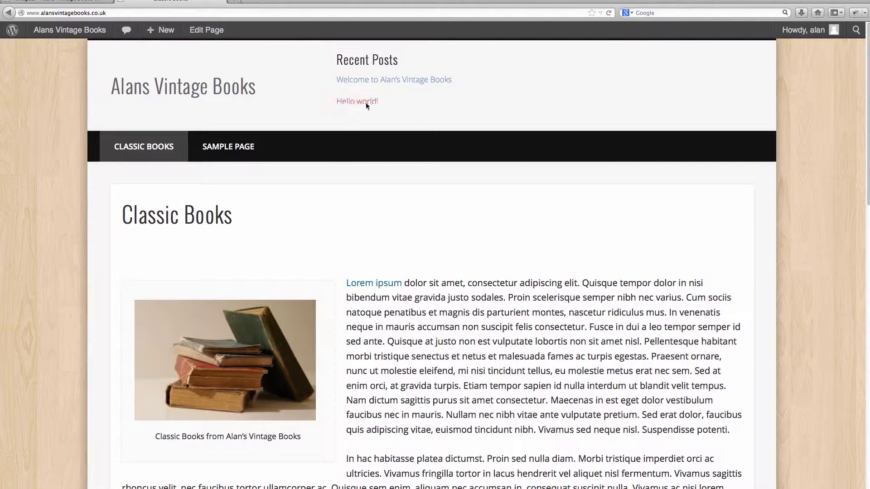
- Set the Header's Recent Posts widget to show 1 post with its post date, and save it
left_click(69, 2)
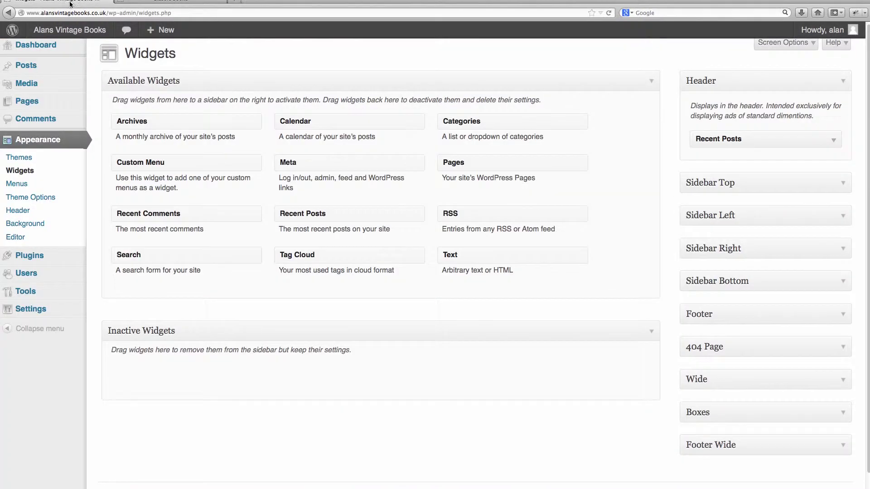
left_click(829, 138)
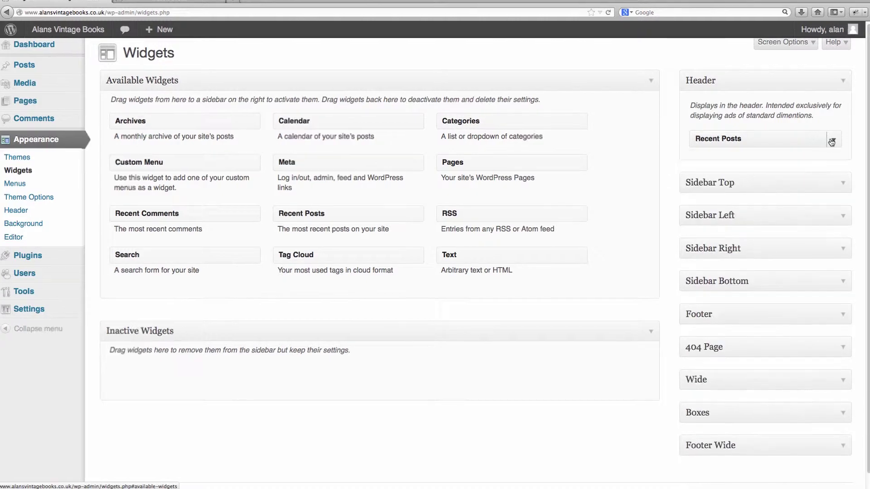
left_click(829, 139)
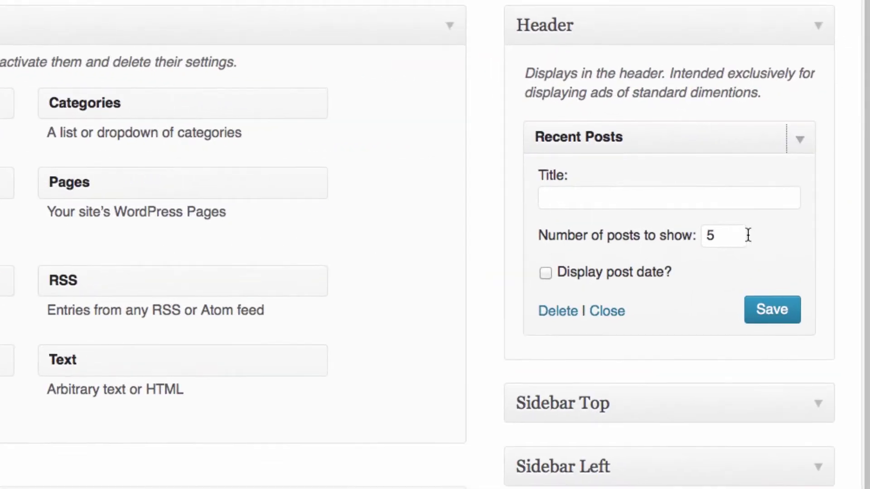
left_click_drag(727, 233, 637, 230)
type("1")
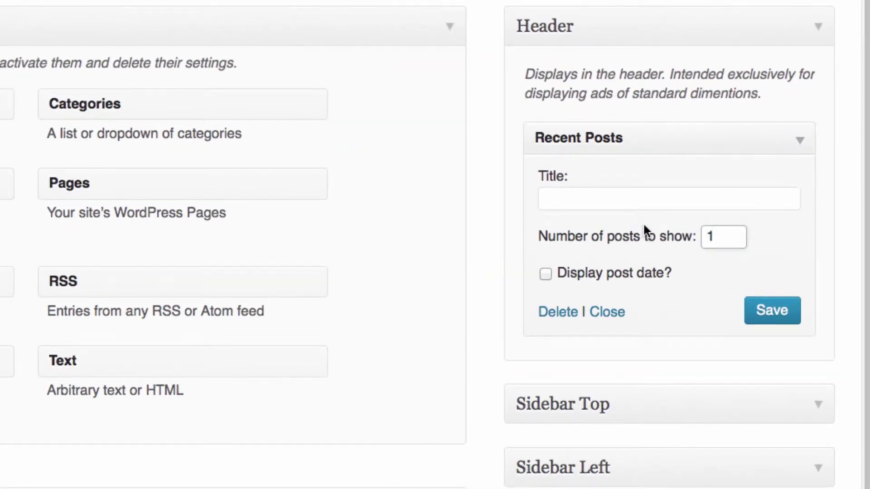
left_click(557, 274)
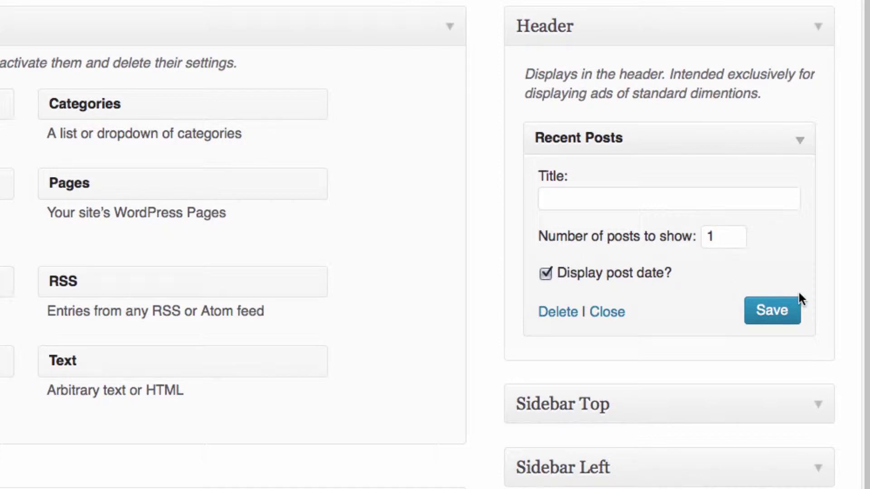
left_click(783, 313)
- Title the Header's Recent Posts widget "Classic Book News", save it and reload the live site
left_click(588, 196)
type("Classic Book News")
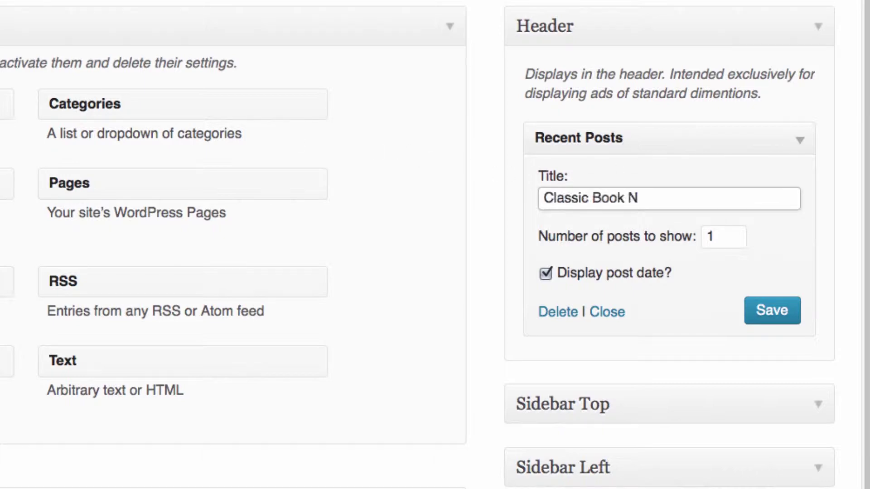
left_click(770, 317)
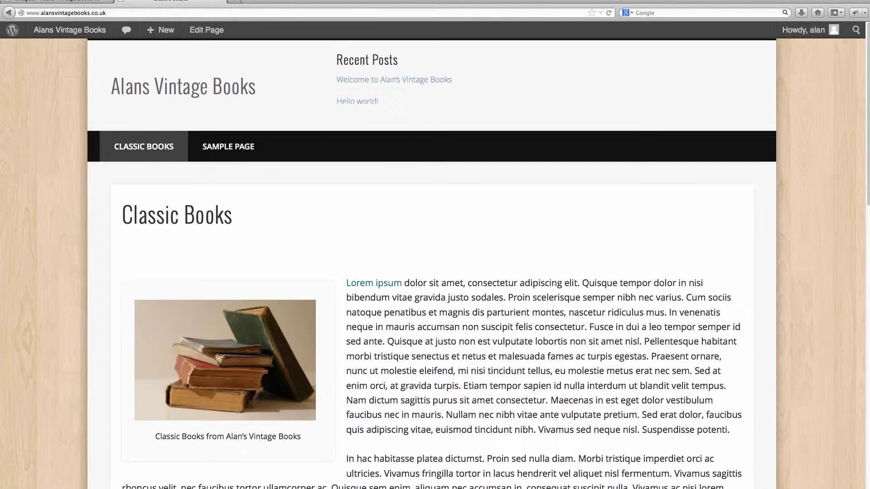
left_click(608, 13)
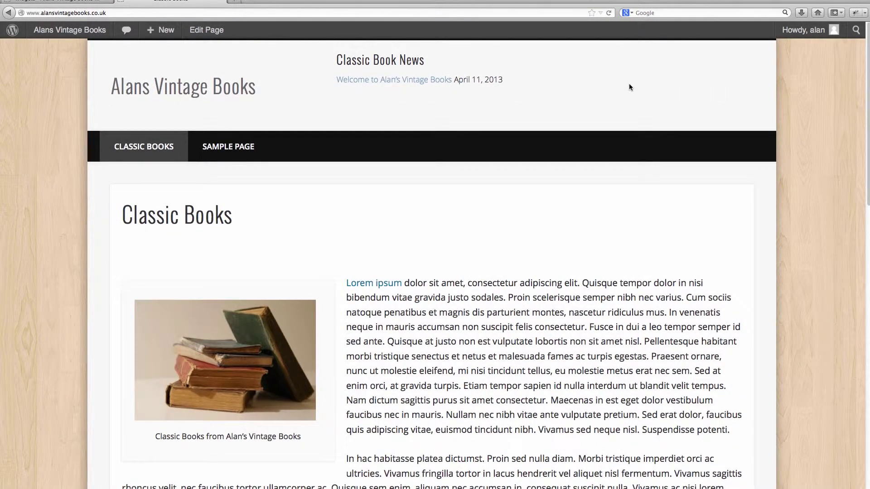
- Expand the Sidebar Right area on the Widgets page and add a Search widget to it
left_click(77, 1)
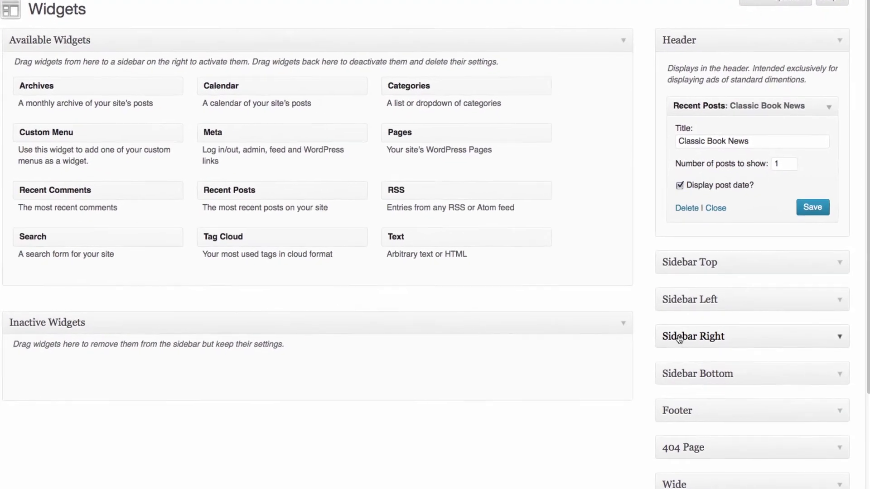
left_click(841, 336)
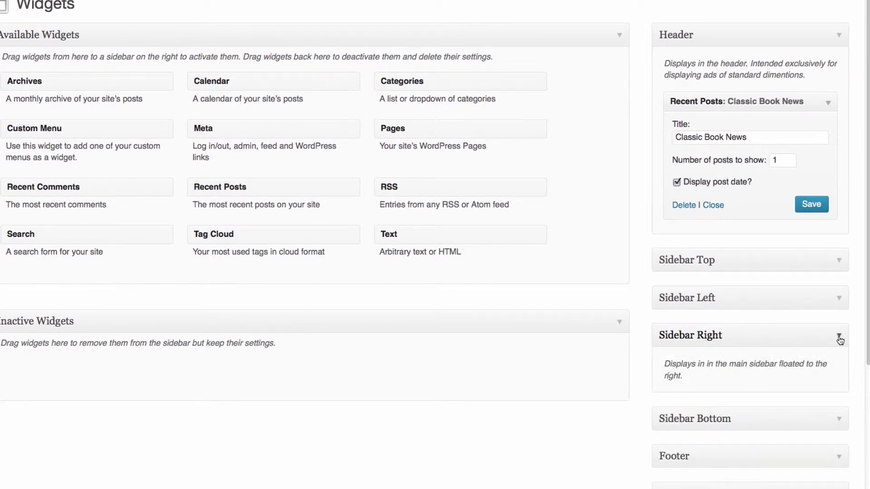
scroll(840, 338, "down", 2)
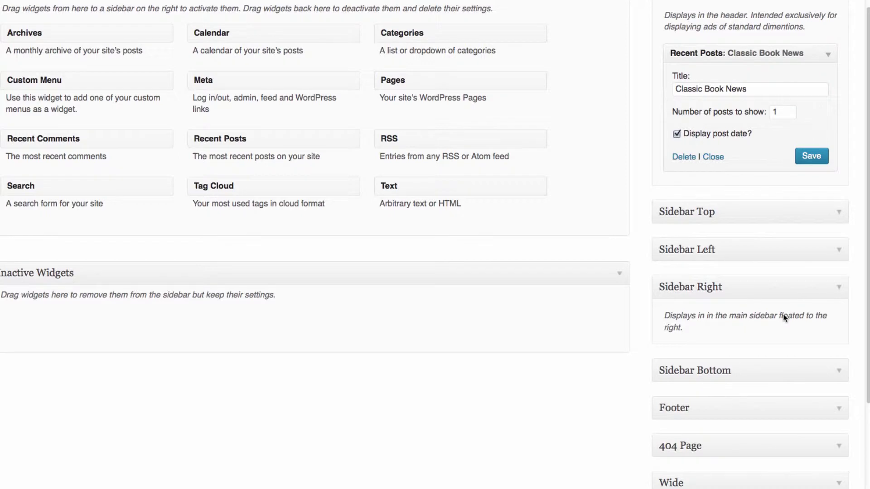
scroll(427, 194, "up", 1)
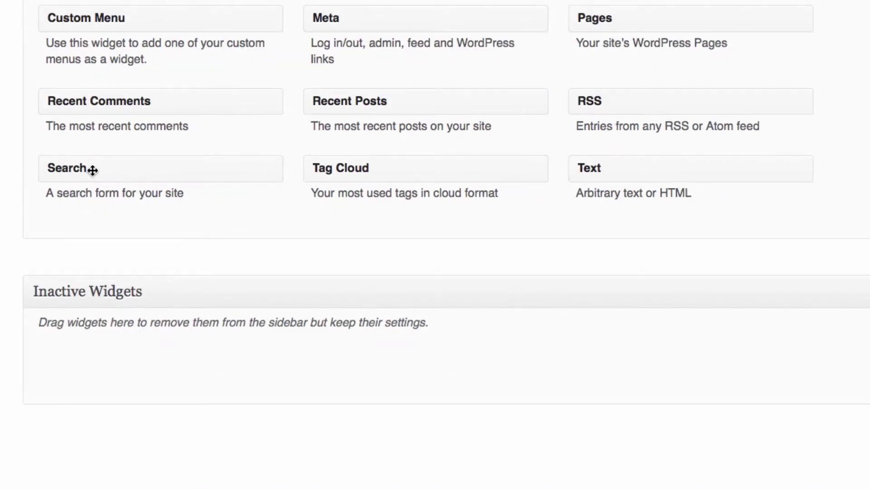
left_click_drag(93, 170, 431, 274)
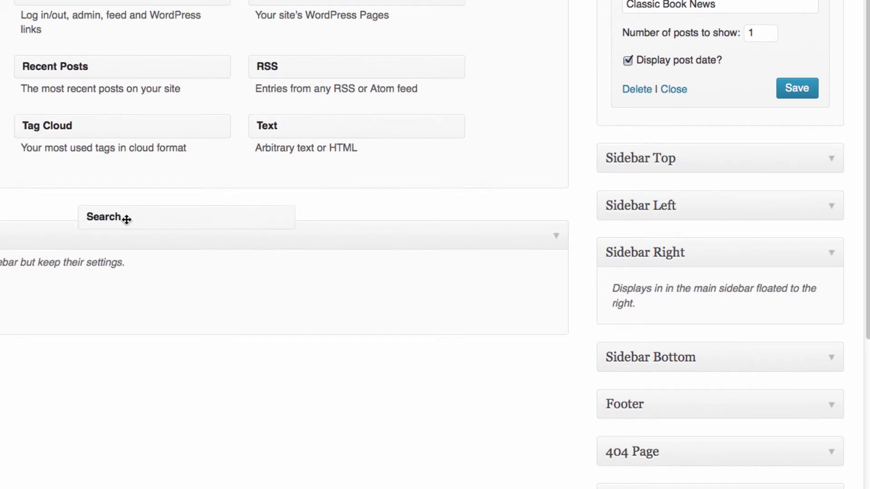
left_click_drag(127, 220, 658, 284)
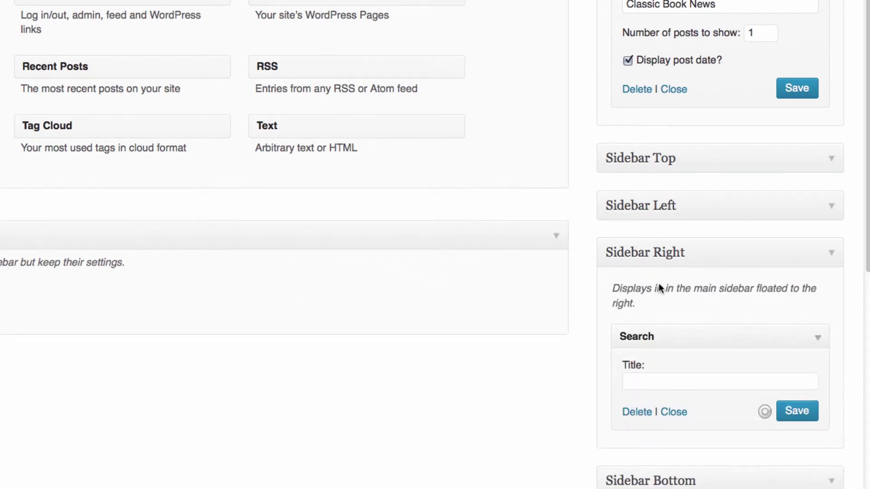
- Title the Sidebar Right Search widget "Search Vintage Books", save it and check it on the live site
left_click(657, 383)
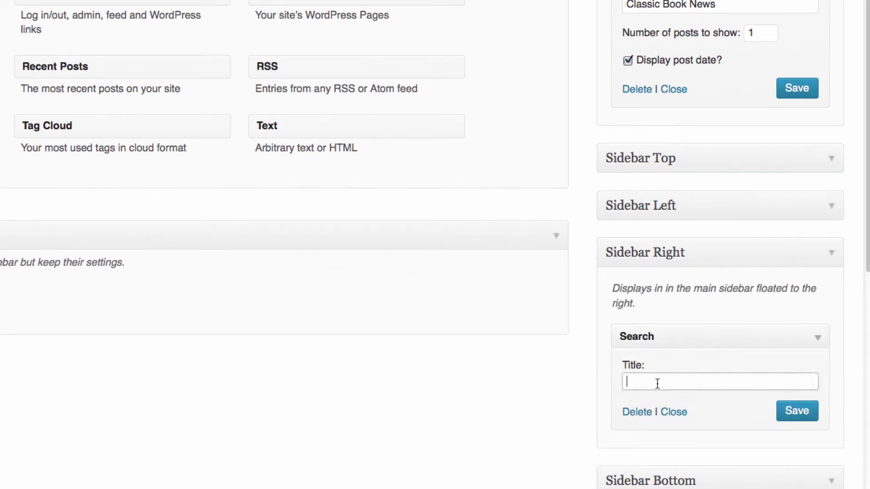
type("Search Vintage Books")
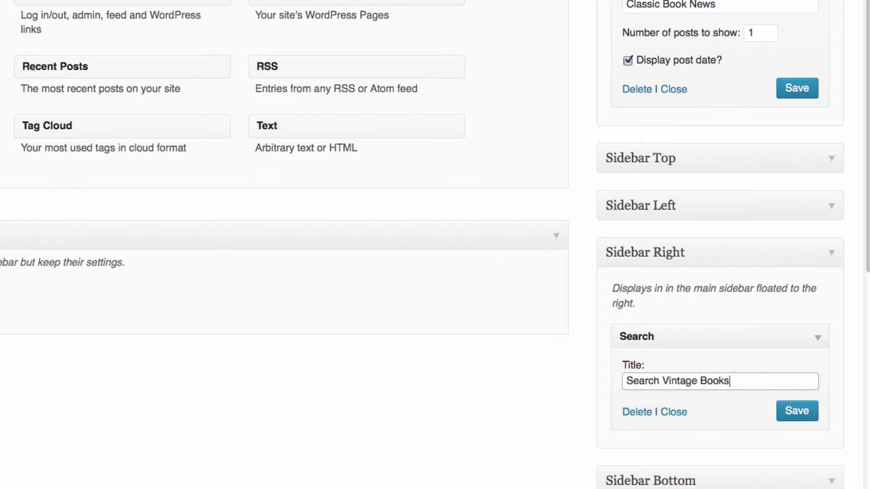
left_click(800, 412)
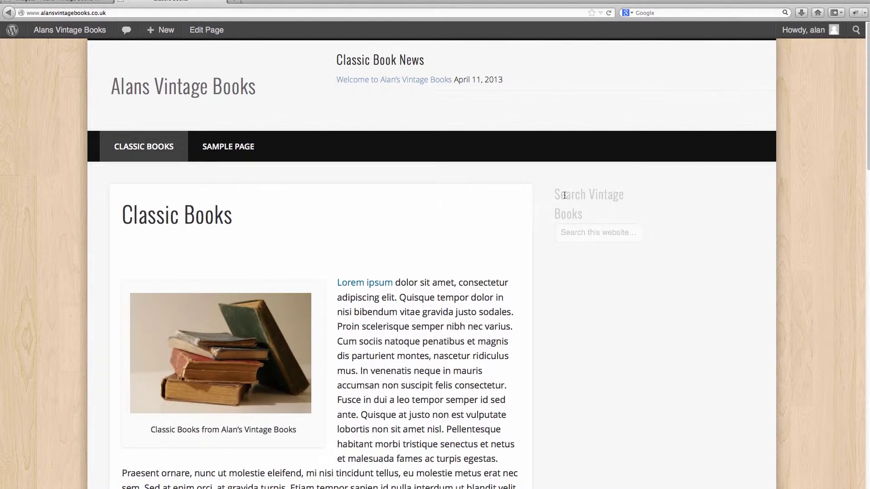
scroll(642, 208, "down", 3)
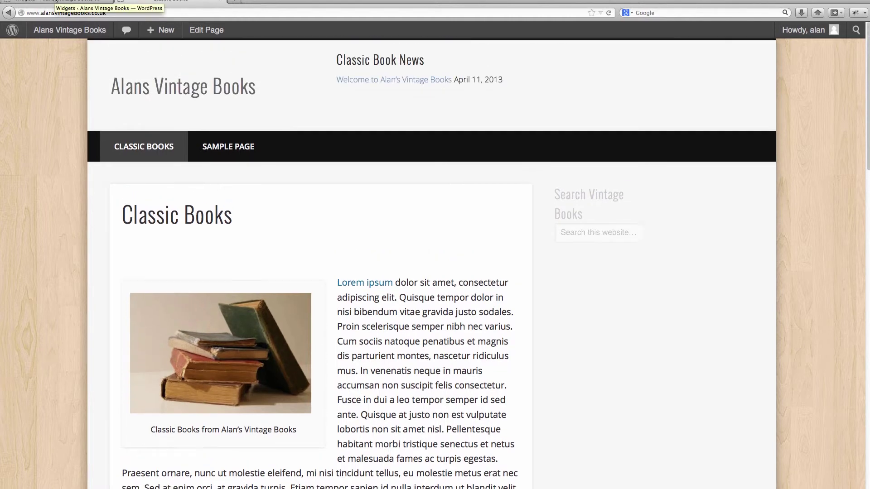
- Return to the Widgets page and review the other available widget areas down to Footer Wide
left_click(53, 1)
scroll(750, 219, "down", 4)
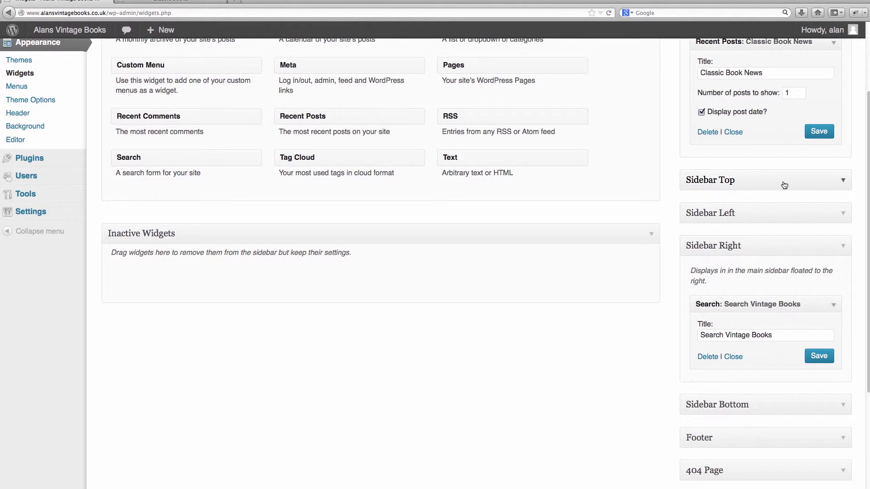
scroll(769, 221, "down", 5)
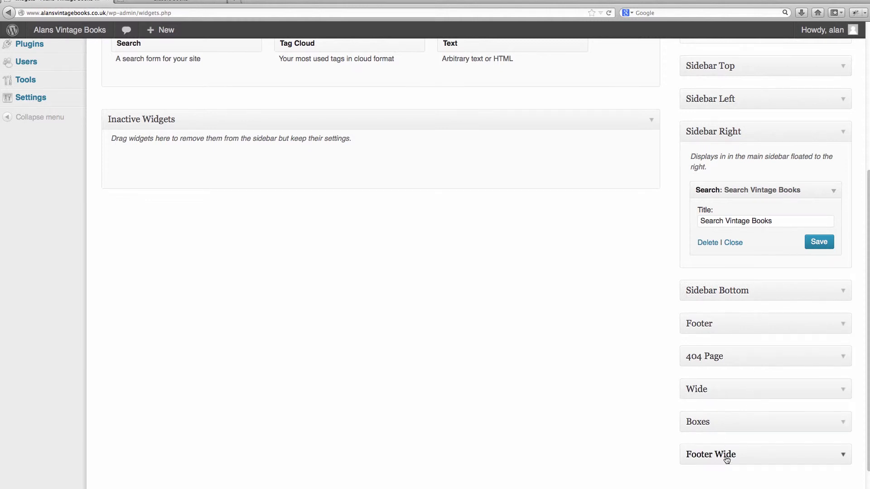
scroll(678, 427, "up", 10)
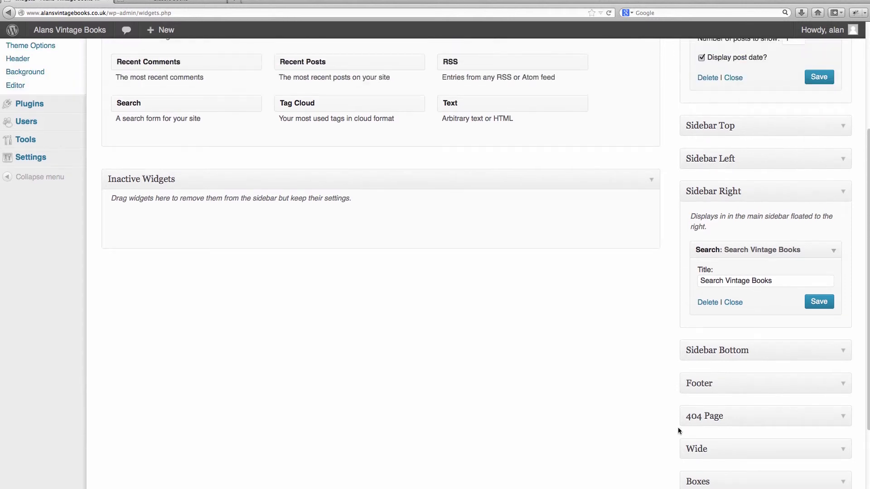